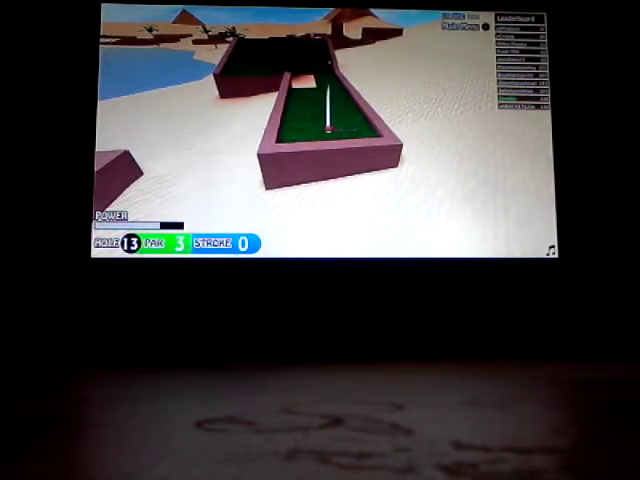
# Step: Hit the first shot down hole 13 and swing the camera around the resting ball
pyautogui.press('space')
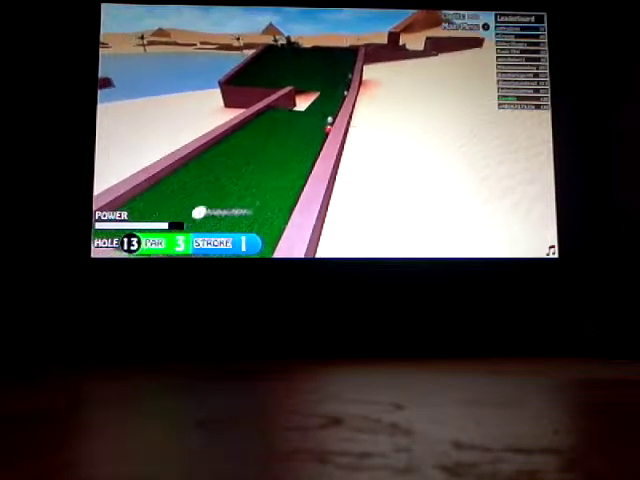
pyautogui.press('Left')
pyautogui.press('Left')
pyautogui.press('Left')
pyautogui.press('Left')
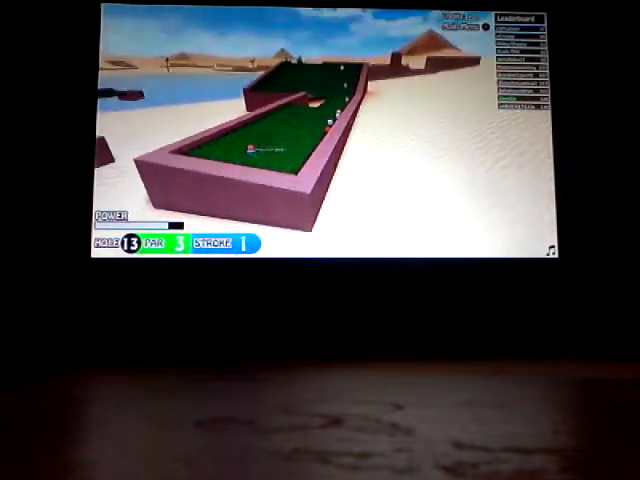
pyautogui.press('Left')
pyautogui.press('Left')
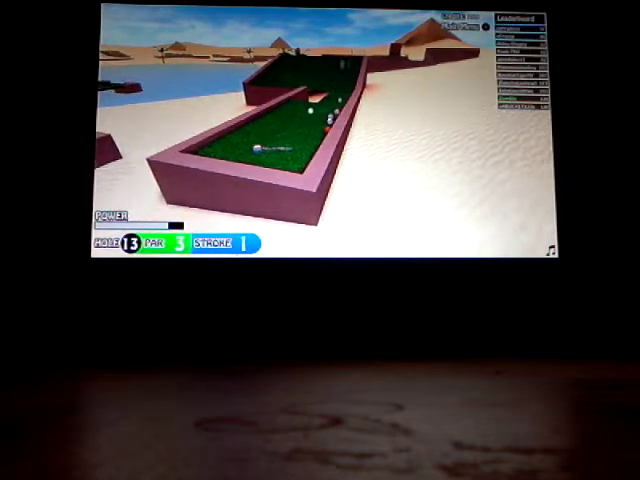
pyautogui.press('Left')
pyautogui.press('Left')
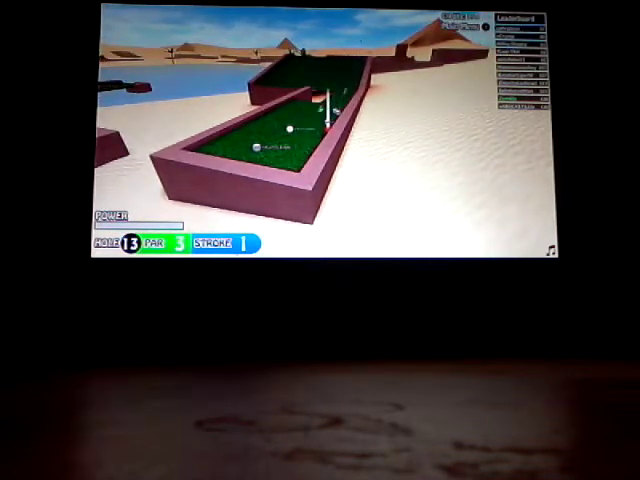
# Step: Take the second shot on hole 13, then aim at the flag and charge power
pyautogui.press('Right')
pyautogui.press('Right')
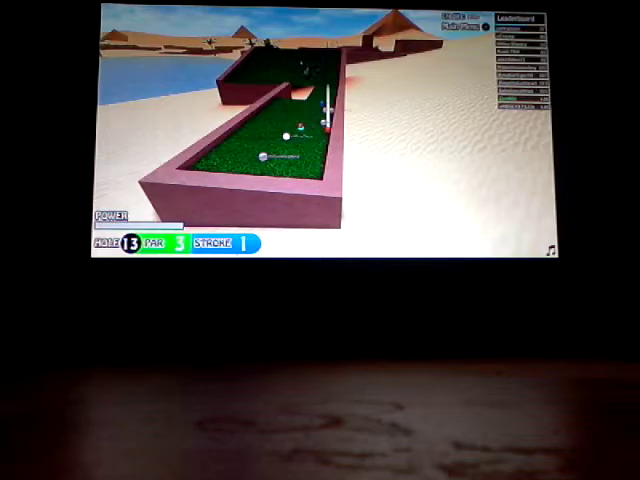
pyautogui.press('space')
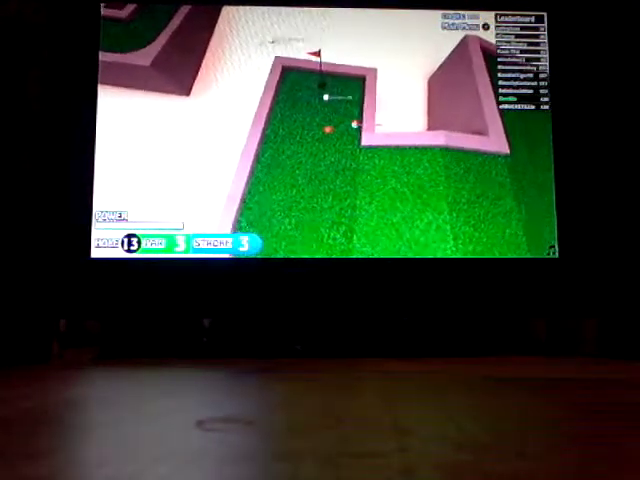
pyautogui.press('space')
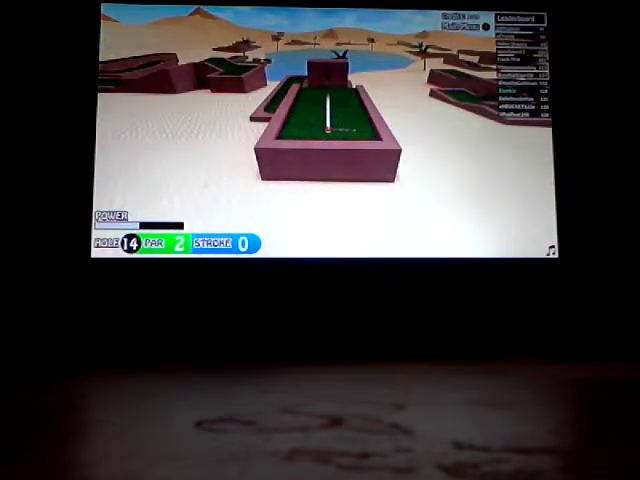
# Step: Strike the opening shot from the hole 14 tee toward the flag
pyautogui.press('space')
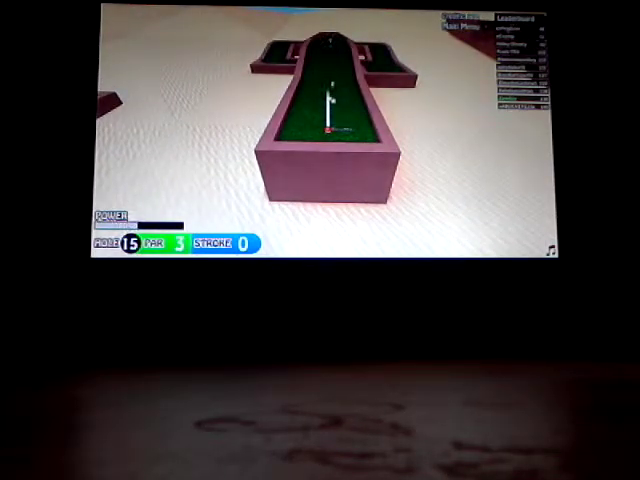
# Step: Putt twice up hole 15 toward the cup, orbiting the camera around the ball
pyautogui.click(329, 116)
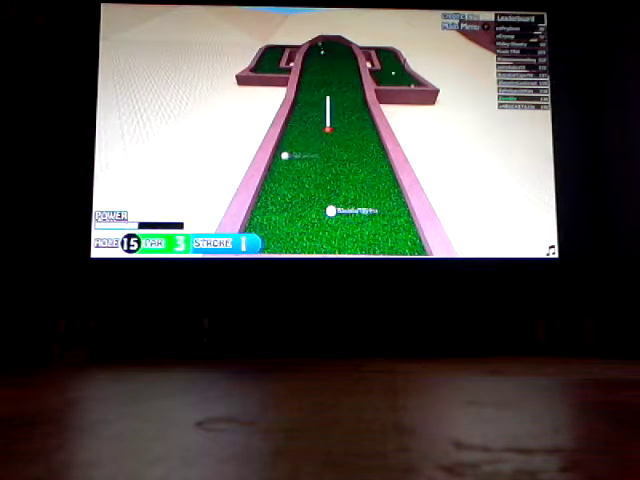
pyautogui.click(329, 116)
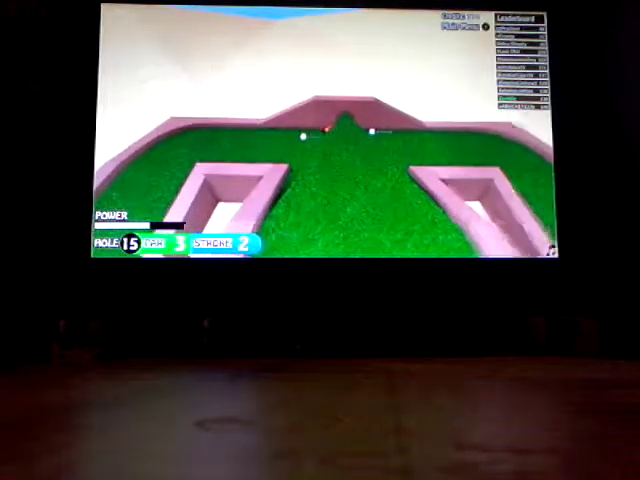
pyautogui.press('Left')
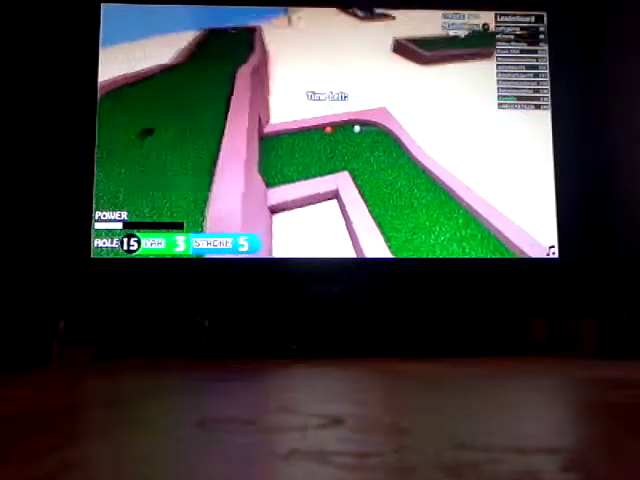
pyautogui.press('Left')
pyautogui.press('Left')
pyautogui.press('Left')
pyautogui.press('Left')
pyautogui.press('Left')
pyautogui.press('Left')
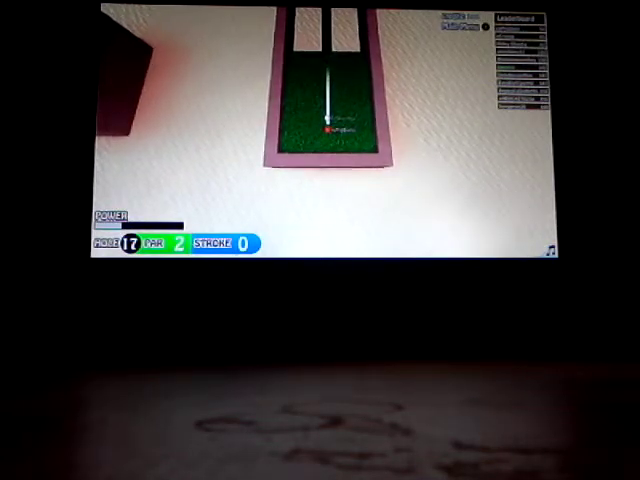
# Step: Putt four times across hole 17 until the ball drops for a double bogey
pyautogui.click(328, 72)
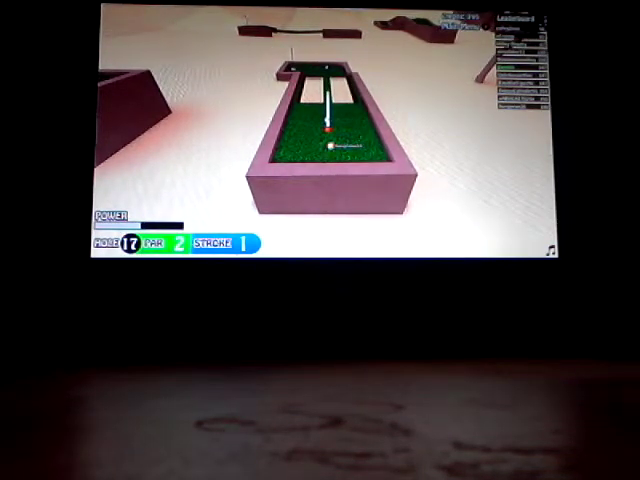
pyautogui.click(330, 145)
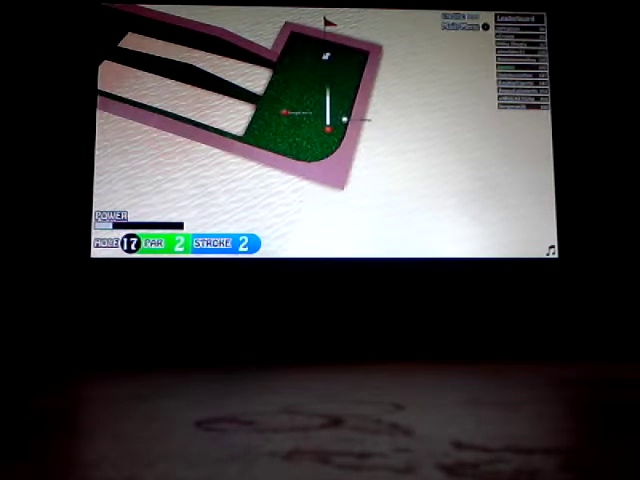
pyautogui.click(330, 128)
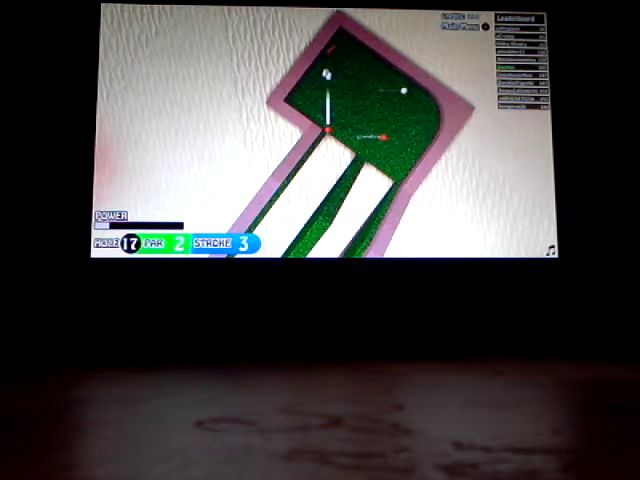
pyautogui.click(328, 130)
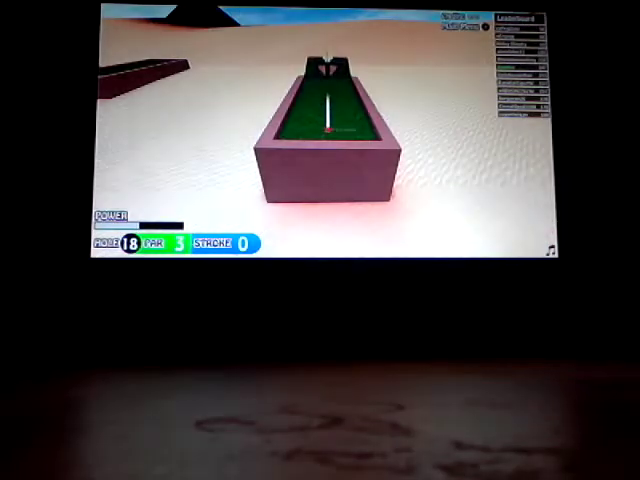
# Step: Take the opening shot on par-3 hole 18
pyautogui.press('space')
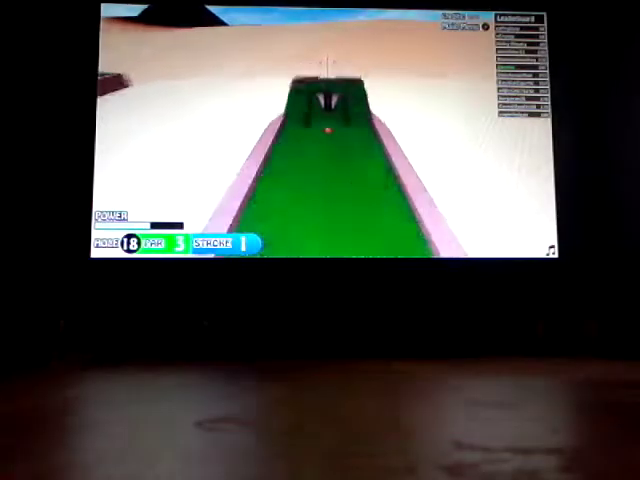